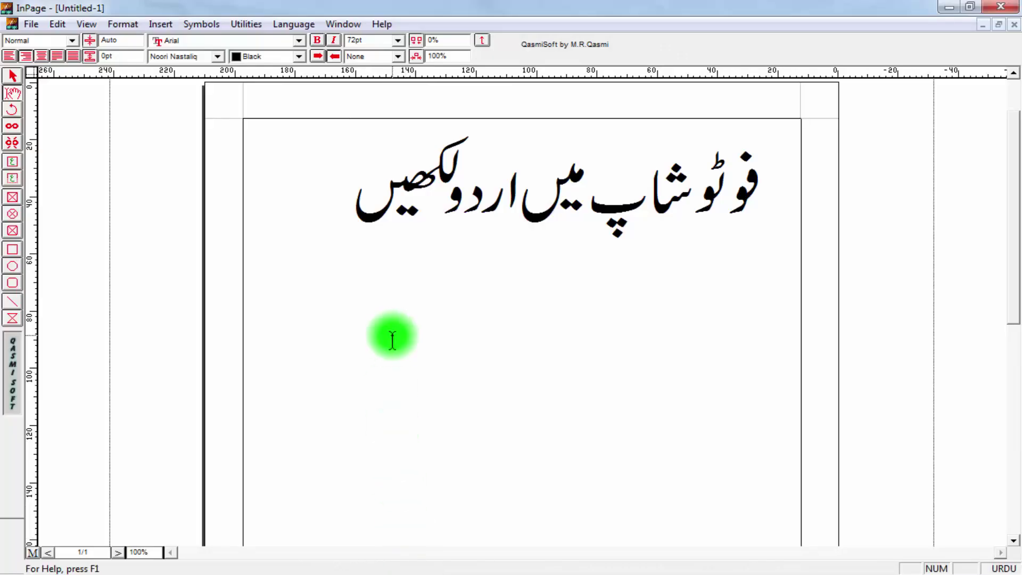
# - Select and then deselect the Urdu headline, and start the InPage Export Page command
pyautogui.moveTo(349, 210)
pyautogui.mouseDown()
pyautogui.moveTo(513, 221)
pyautogui.moveTo(503, 171)
pyautogui.moveTo(767, 186)
pyautogui.mouseUp()
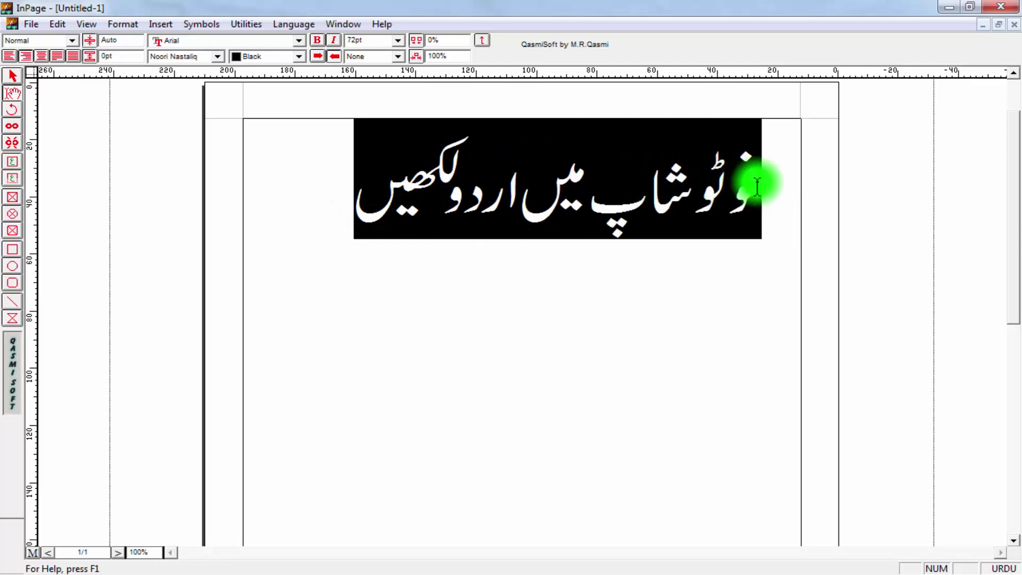
pyautogui.click(766, 183)
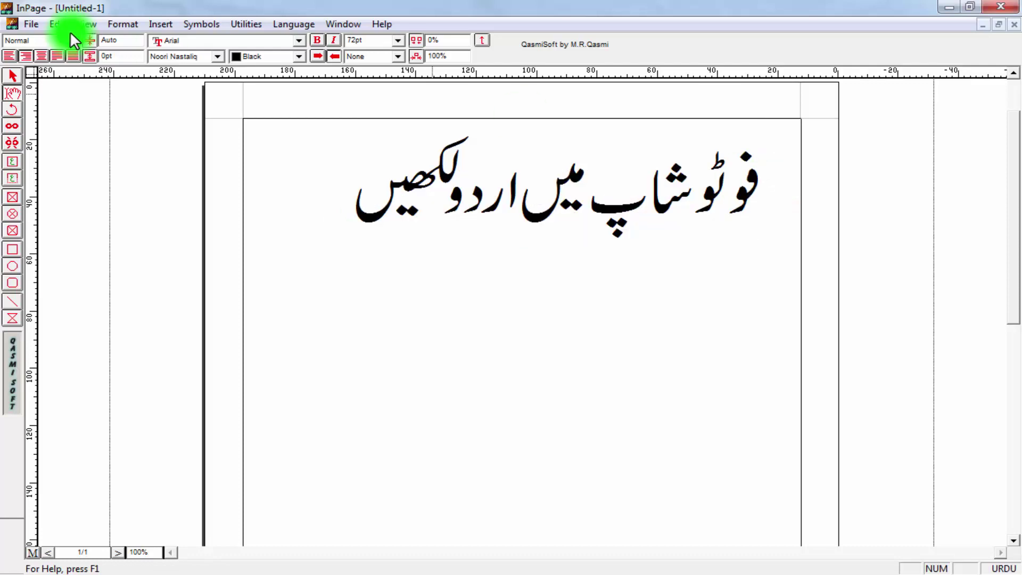
pyautogui.click(29, 23)
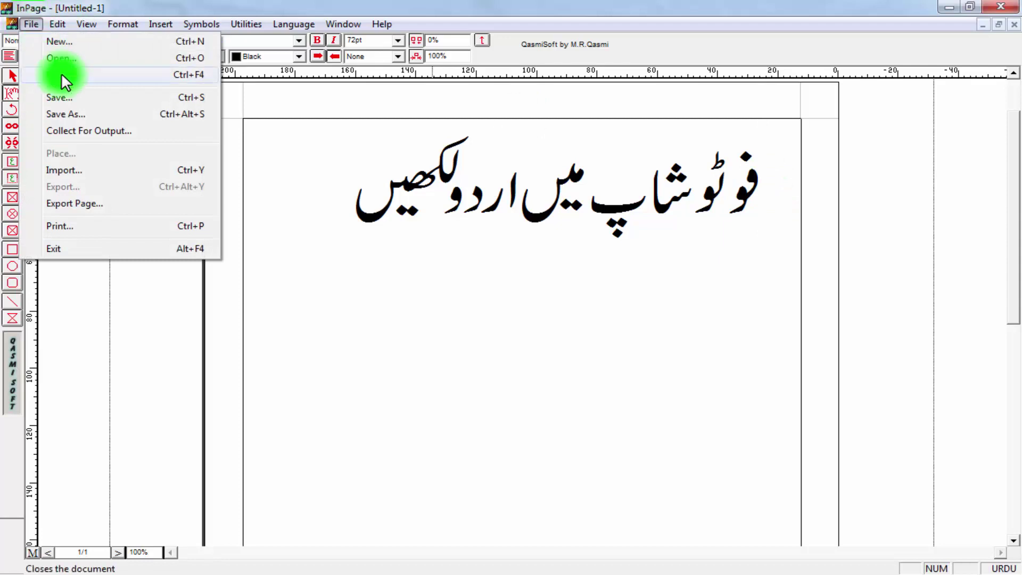
pyautogui.click(71, 201)
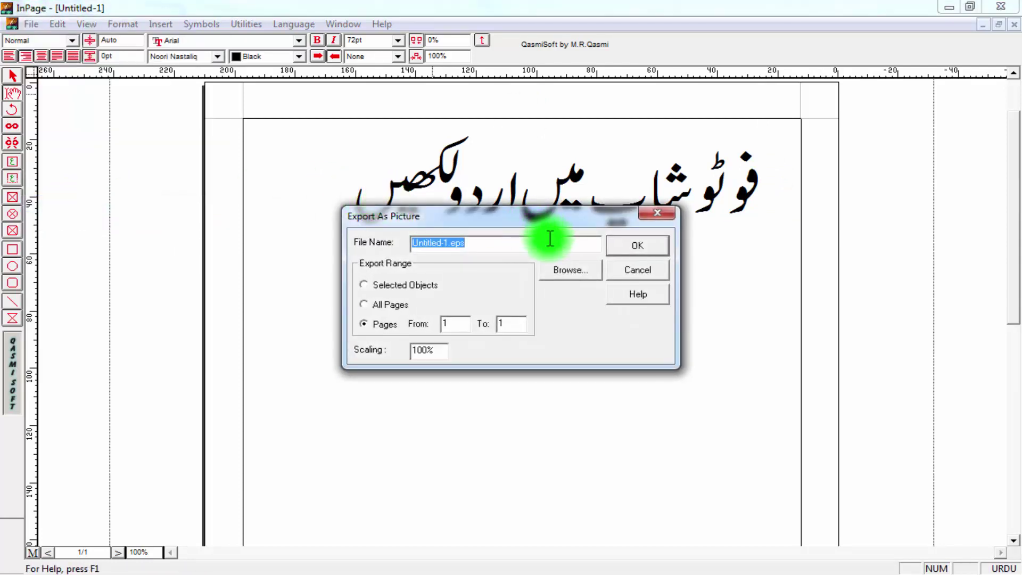
# - Save the export to the Desktop as Encapsulated PostScript named 'Adobe', and confirm
pyautogui.click(571, 269)
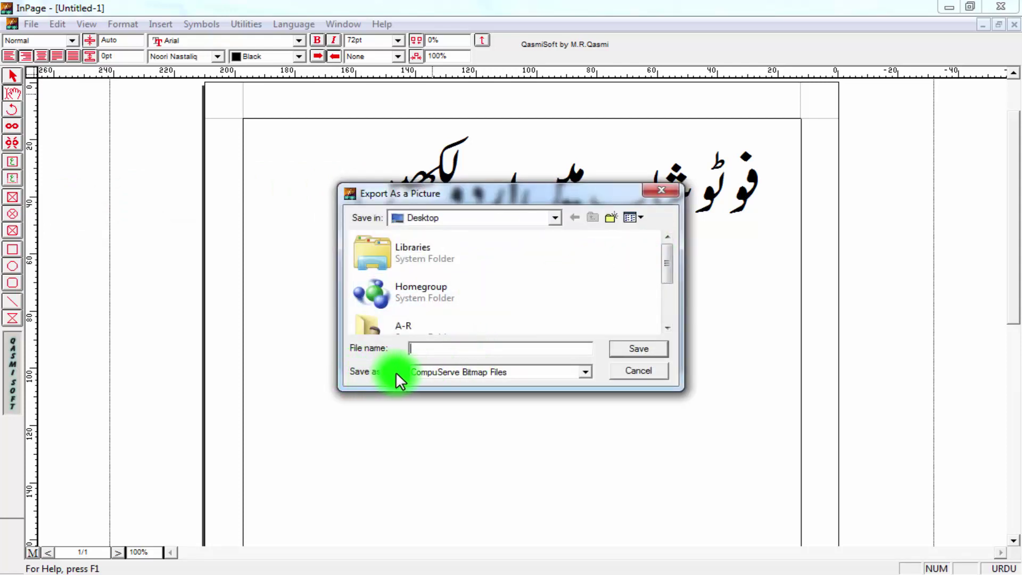
pyautogui.click(432, 373)
pyautogui.click(430, 391)
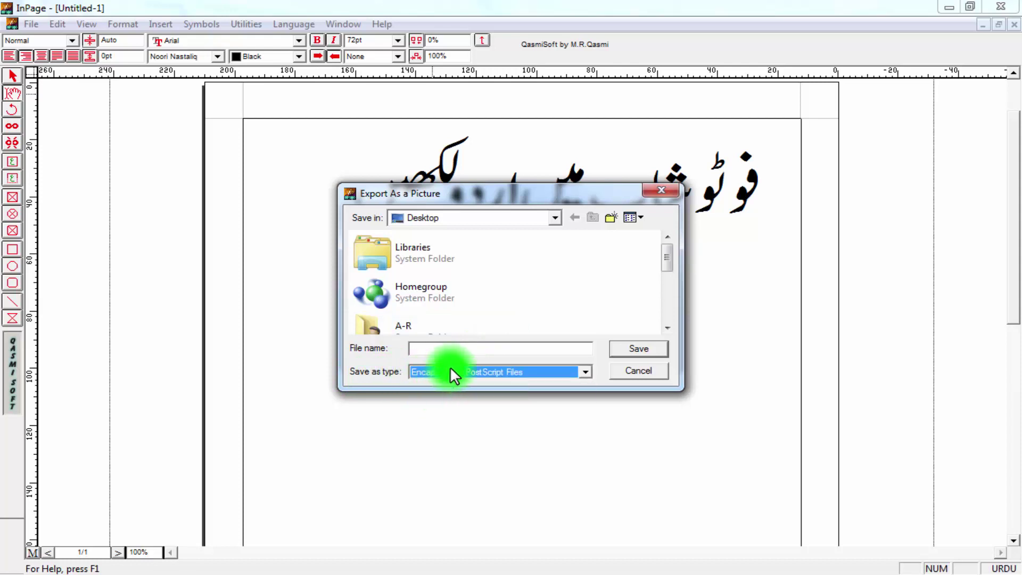
pyautogui.click(489, 350)
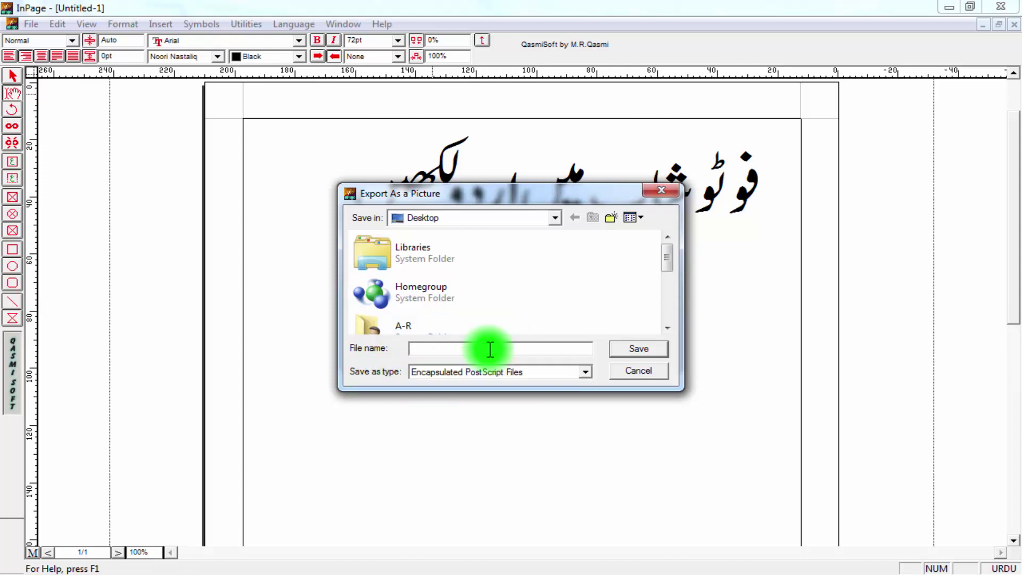
pyautogui.write('Adobe')
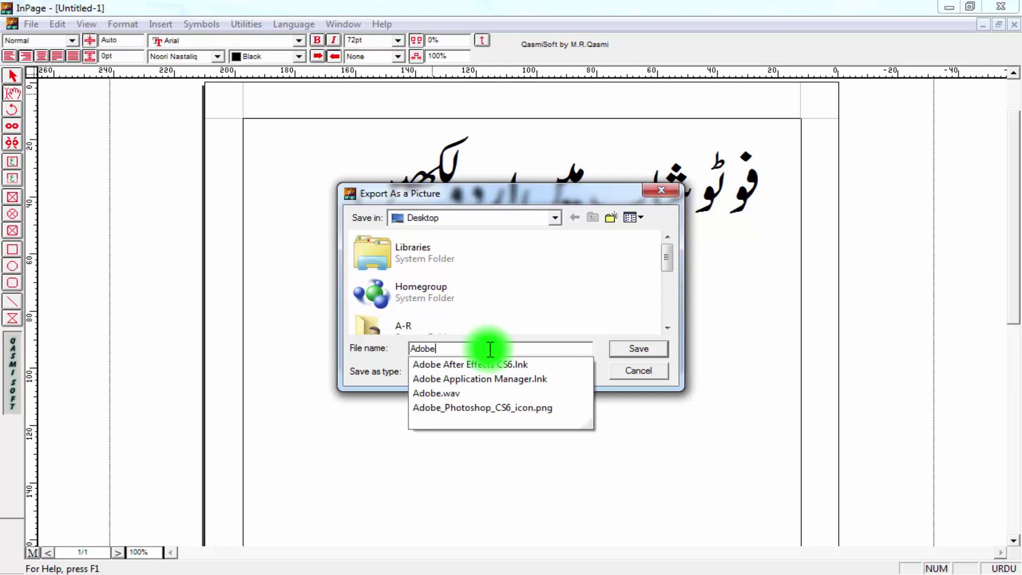
pyautogui.click(625, 345)
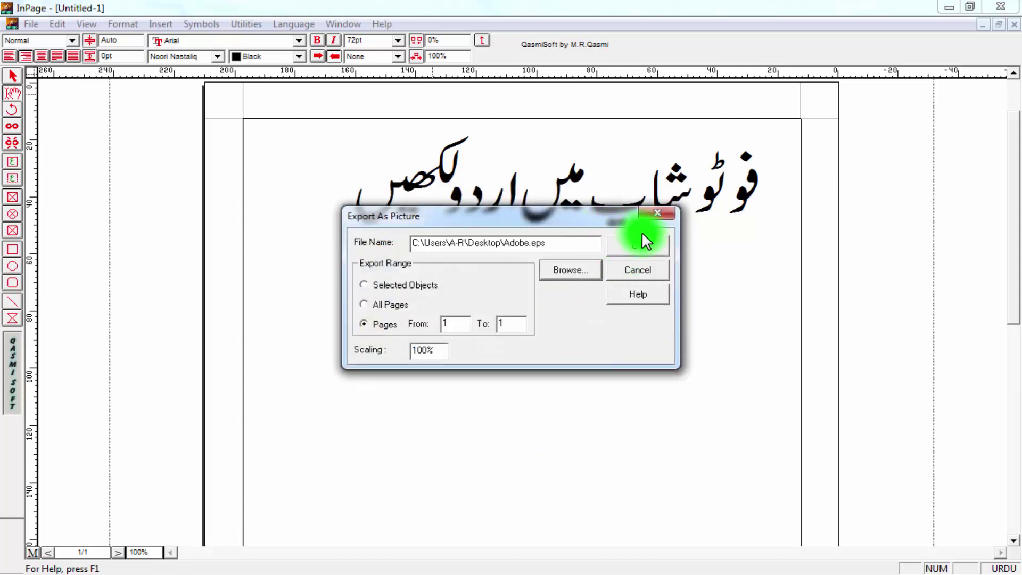
pyautogui.click(628, 241)
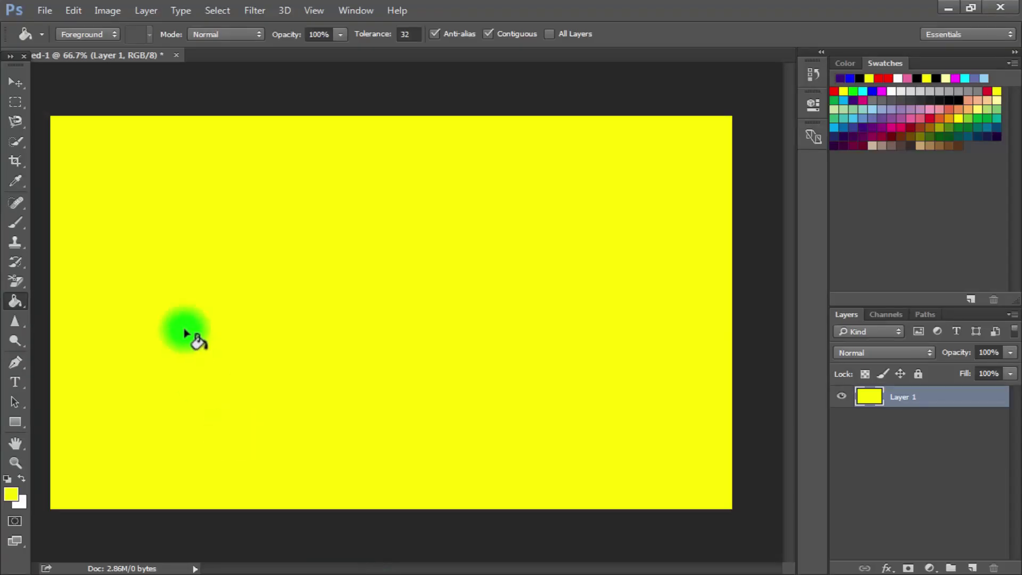
# - With the Move tool active, open Adobe.eps, rasterizing it at 300 pixels/inch in CMYK
pyautogui.click(14, 82)
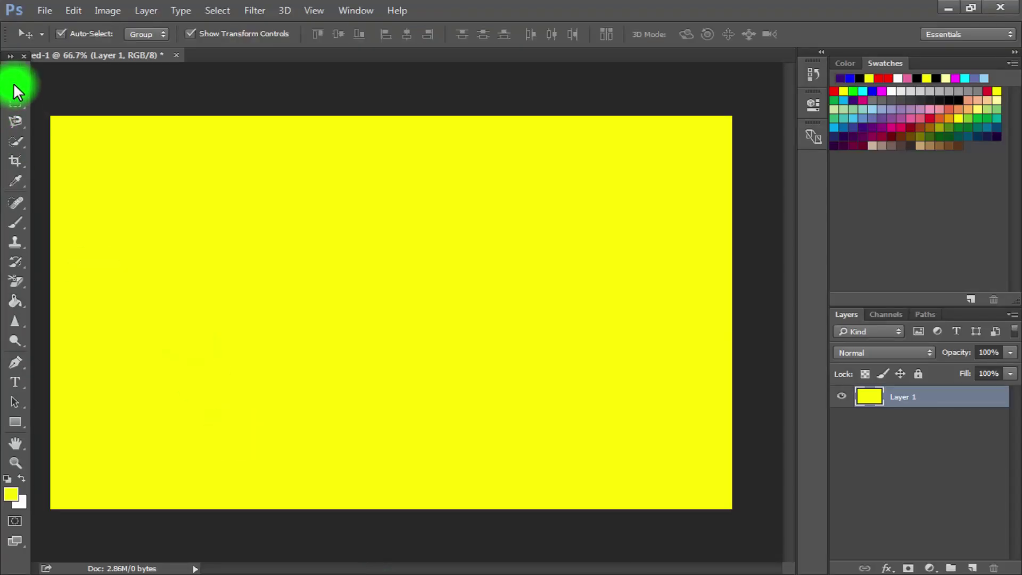
pyautogui.click(52, 7)
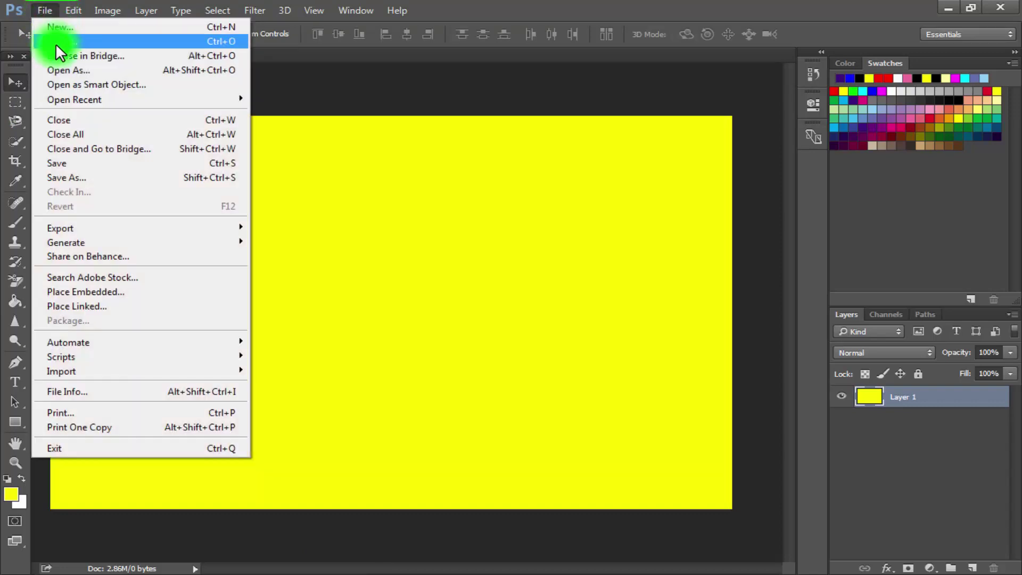
pyautogui.click(123, 40)
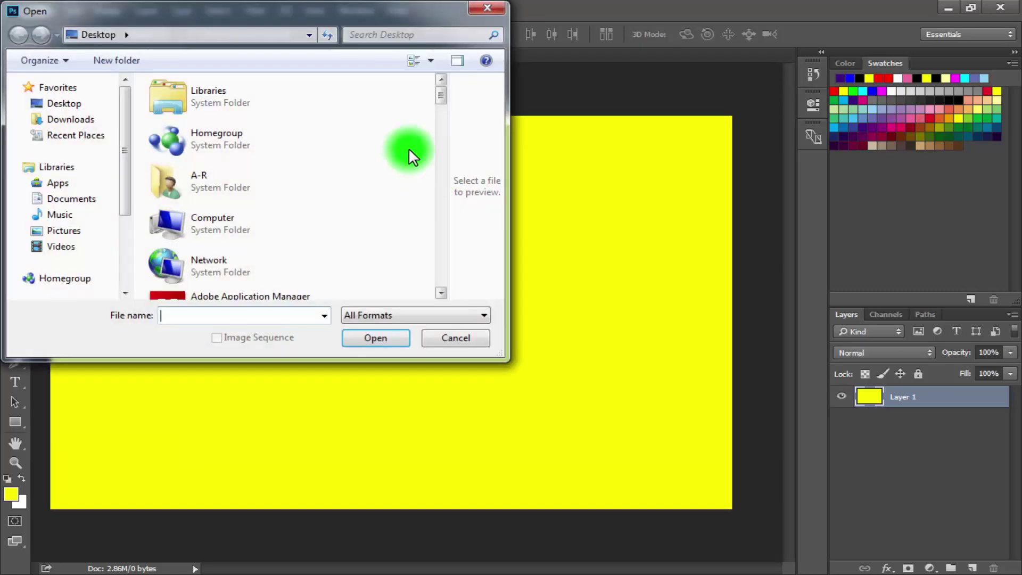
pyautogui.scroll(-1, 442, 119)
pyautogui.scroll(-3, 441, 119)
pyautogui.scroll(-1, 405, 156)
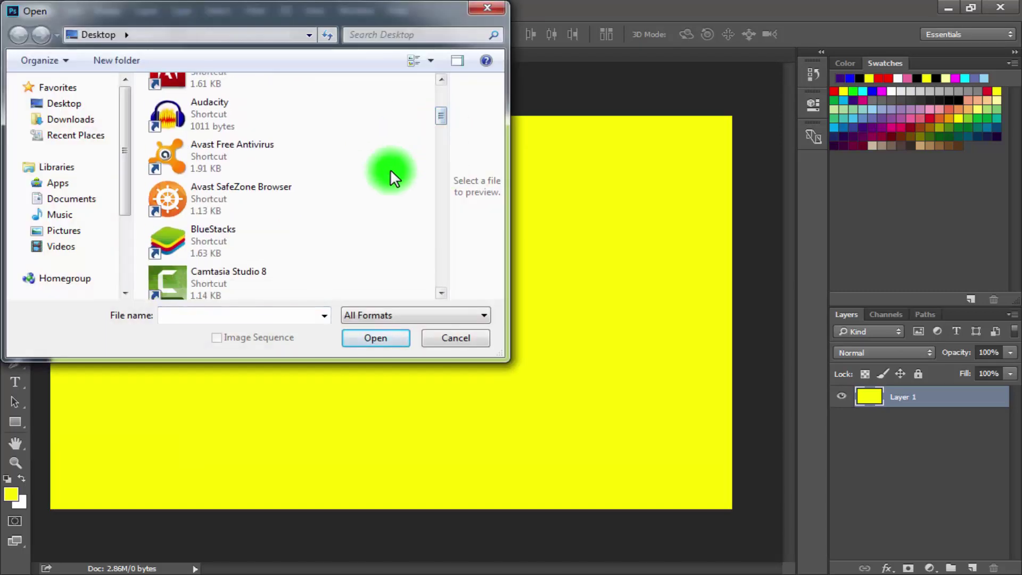
pyautogui.press('a')
pyautogui.press('a')
pyautogui.press('a')
pyautogui.press('a')
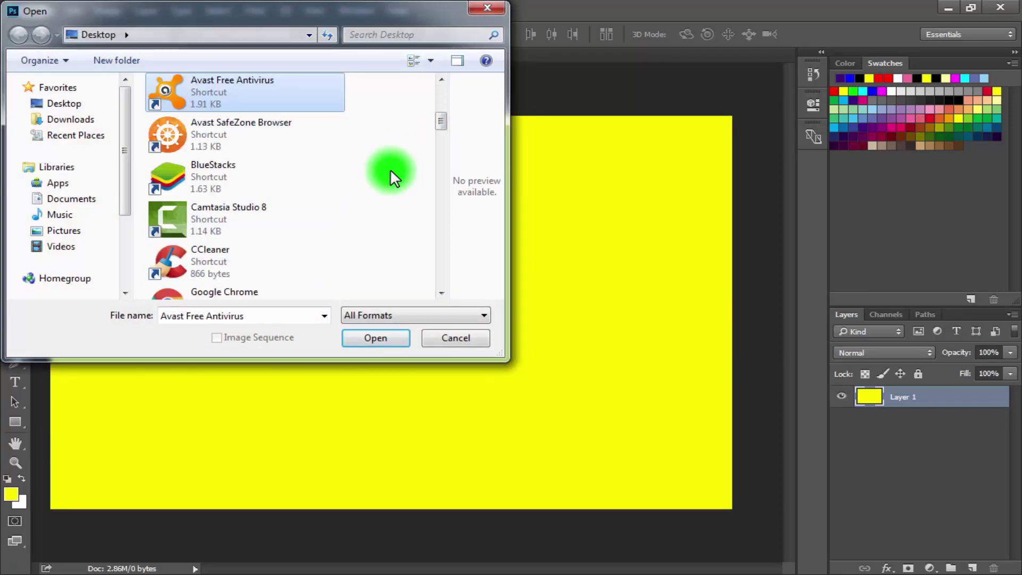
pyautogui.press('a')
pyautogui.press('a')
pyautogui.press('a')
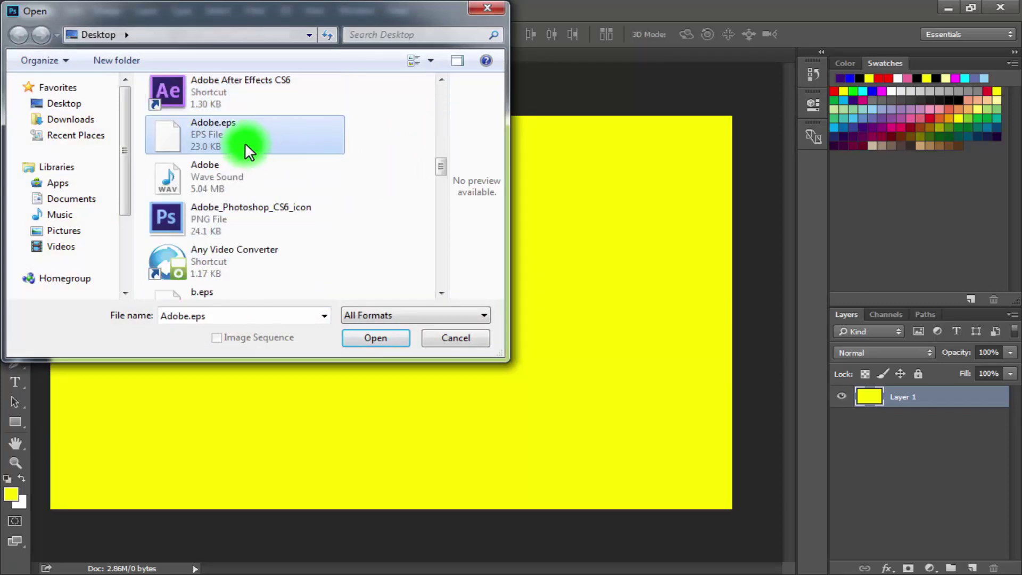
pyautogui.moveTo(244, 135)
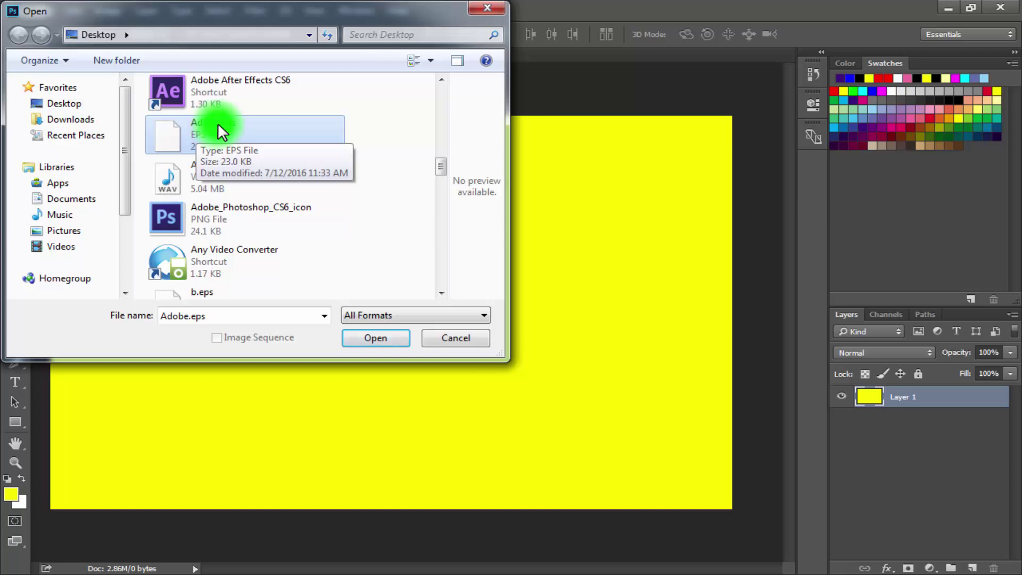
pyautogui.doubleClick(219, 122)
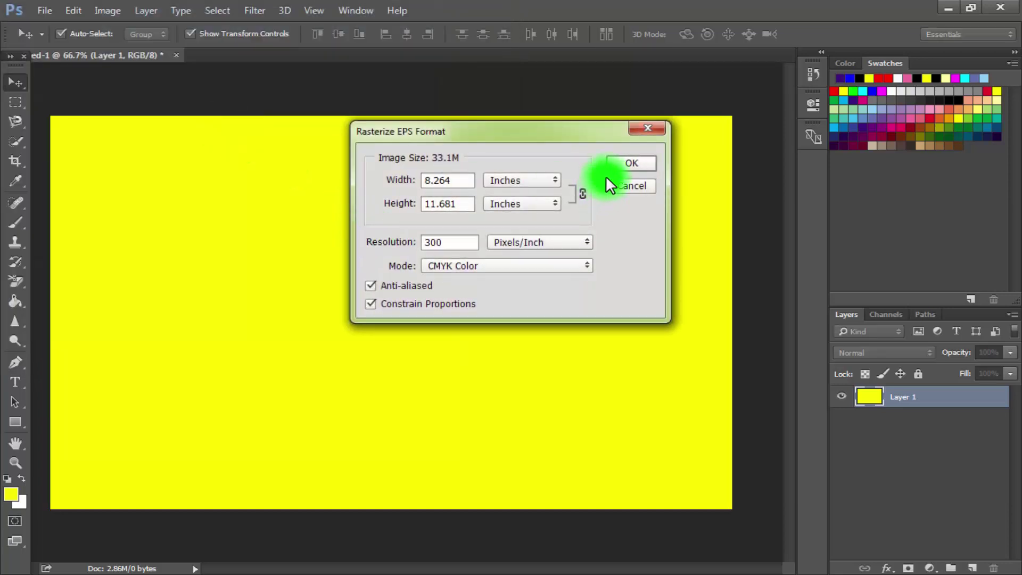
pyautogui.click(615, 166)
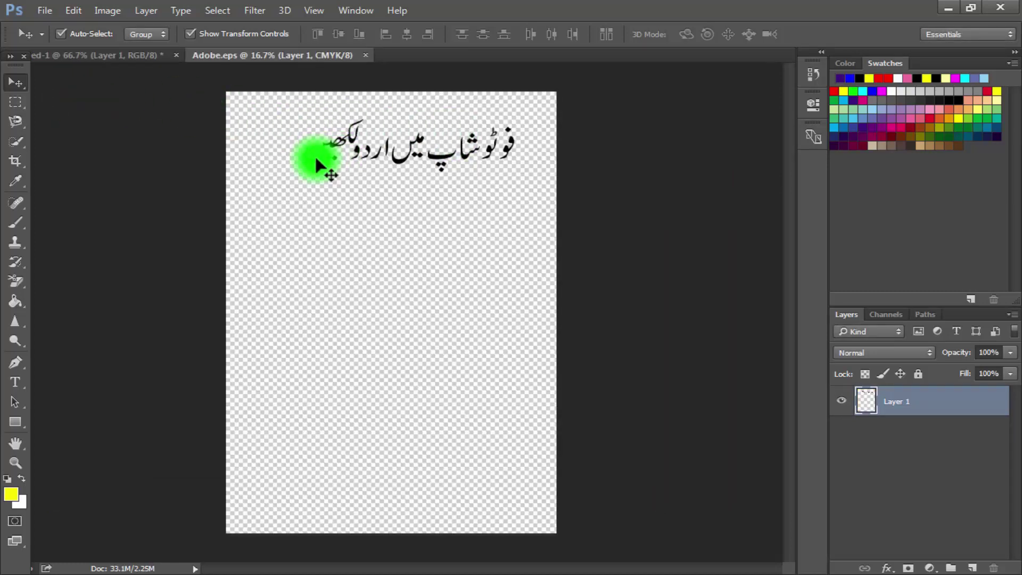
# - Drag the Urdu headline from the Adobe.eps tab onto the yellow canvas as Layer 2
pyautogui.moveTo(316, 159)
pyautogui.mouseDown()
pyautogui.moveTo(312, 178)
pyautogui.moveTo(313, 164)
pyautogui.mouseUp()
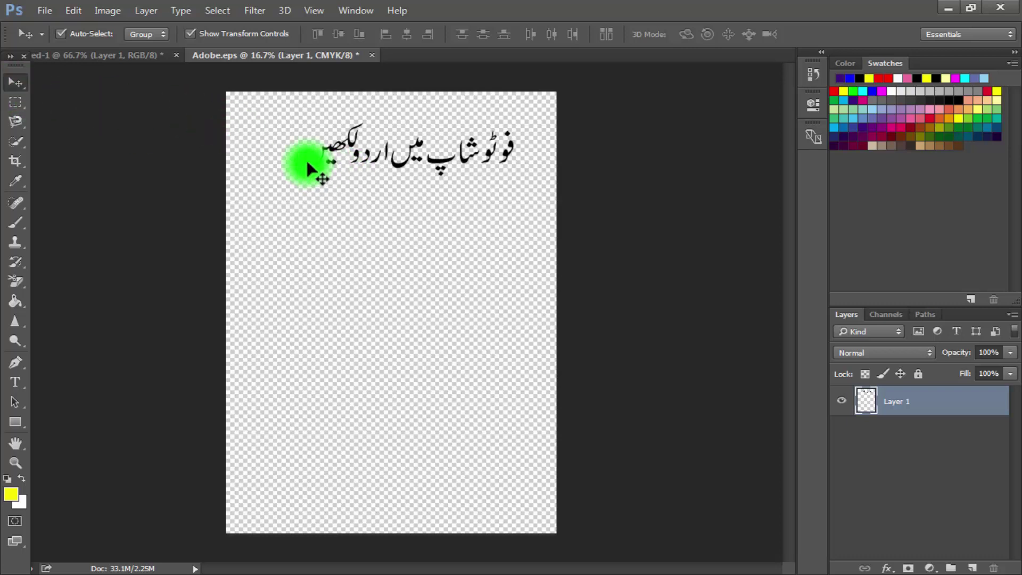
pyautogui.moveTo(305, 164)
pyautogui.mouseDown()
pyautogui.moveTo(133, 53)
pyautogui.moveTo(349, 305)
pyautogui.moveTo(123, 382)
pyautogui.mouseUp()
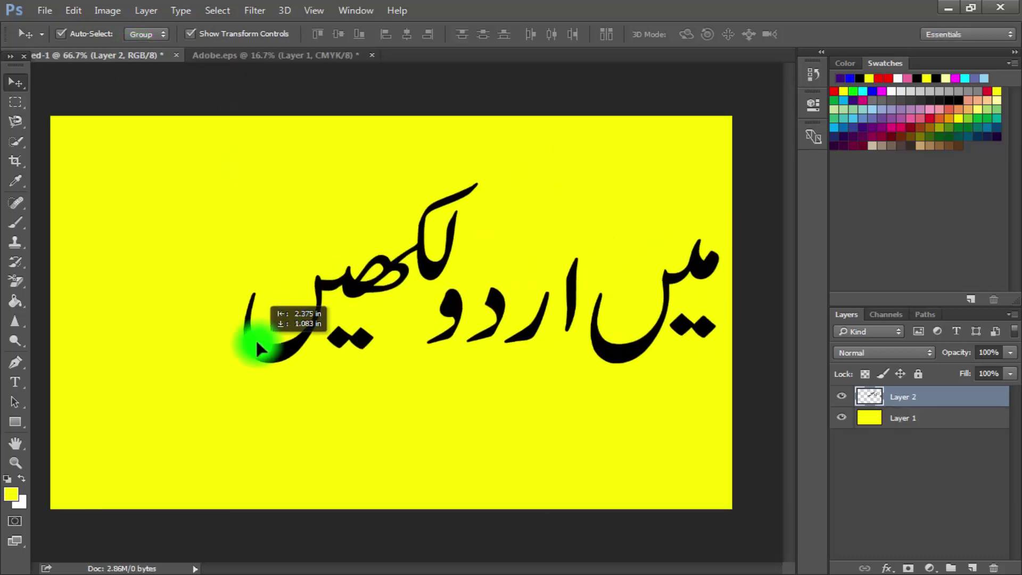
# - Free-transform Layer 2 so the Urdu headline is scaled down and centred on the canvas
pyautogui.hotkey('ctrl', 't')
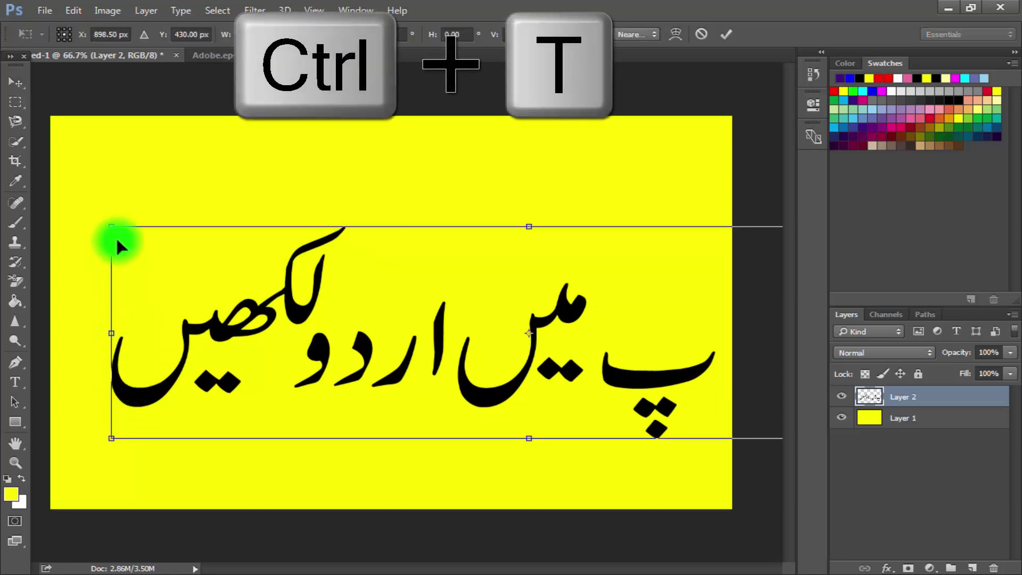
pyautogui.moveTo(112, 227); pyautogui.dragTo(234, 269)
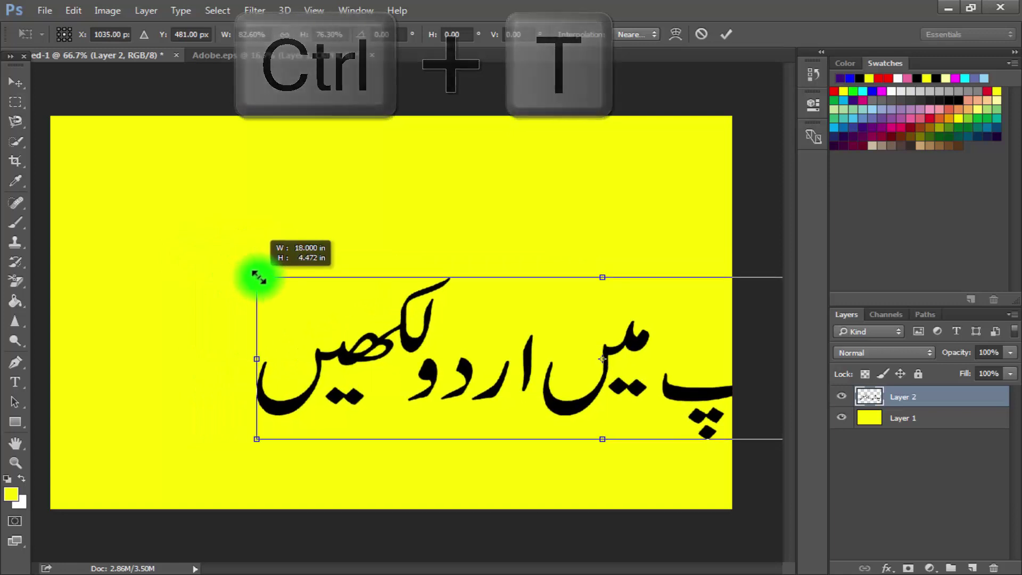
pyautogui.moveTo(234, 269); pyautogui.dragTo(258, 277)
pyautogui.moveTo(417, 351); pyautogui.dragTo(282, 284)
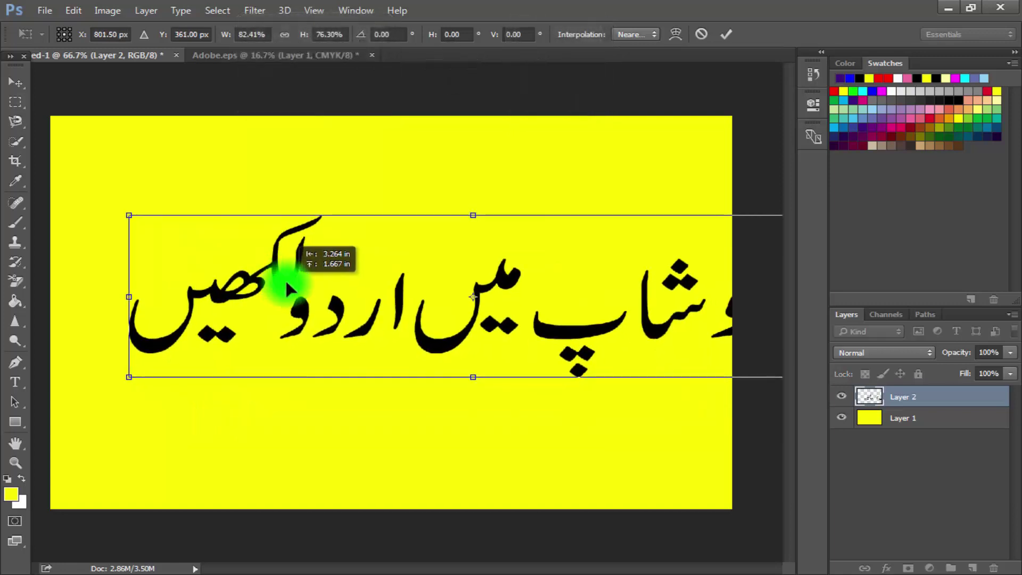
pyautogui.moveTo(129, 215)
pyautogui.mouseDown()
pyautogui.moveTo(273, 273)
pyautogui.moveTo(294, 269)
pyautogui.mouseUp()
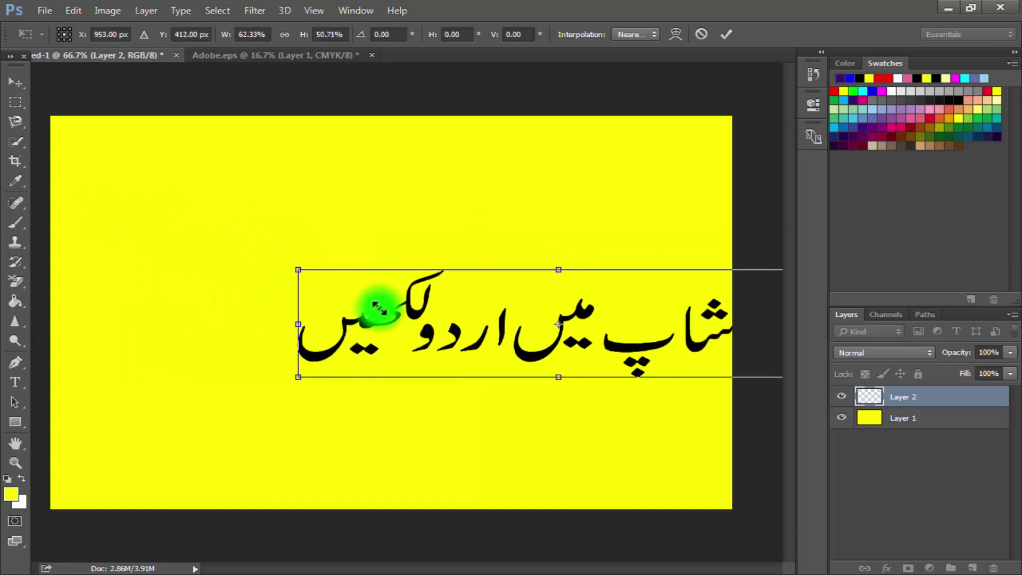
pyautogui.moveTo(283, 323); pyautogui.dragTo(306, 301)
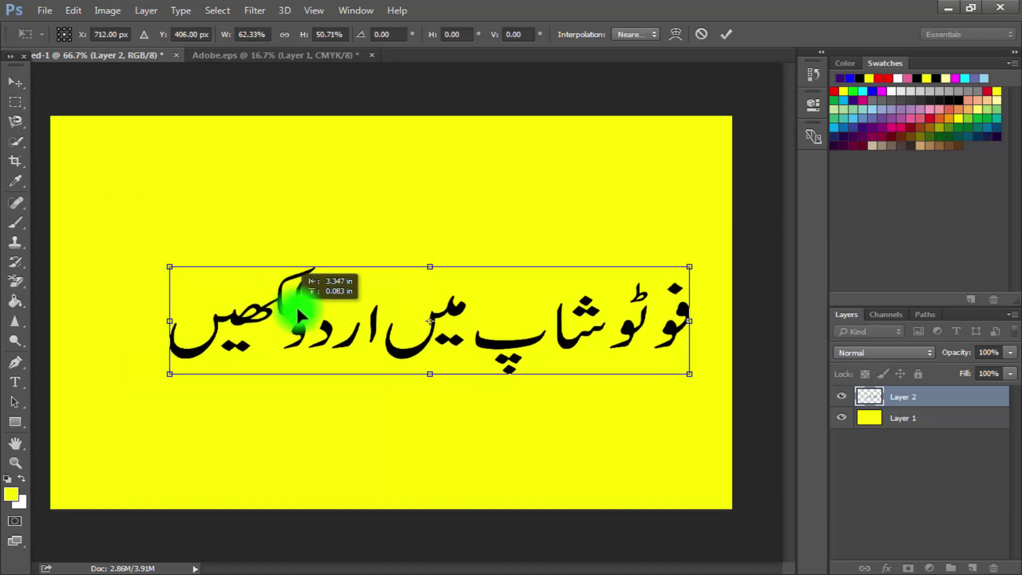
pyautogui.click(726, 25)
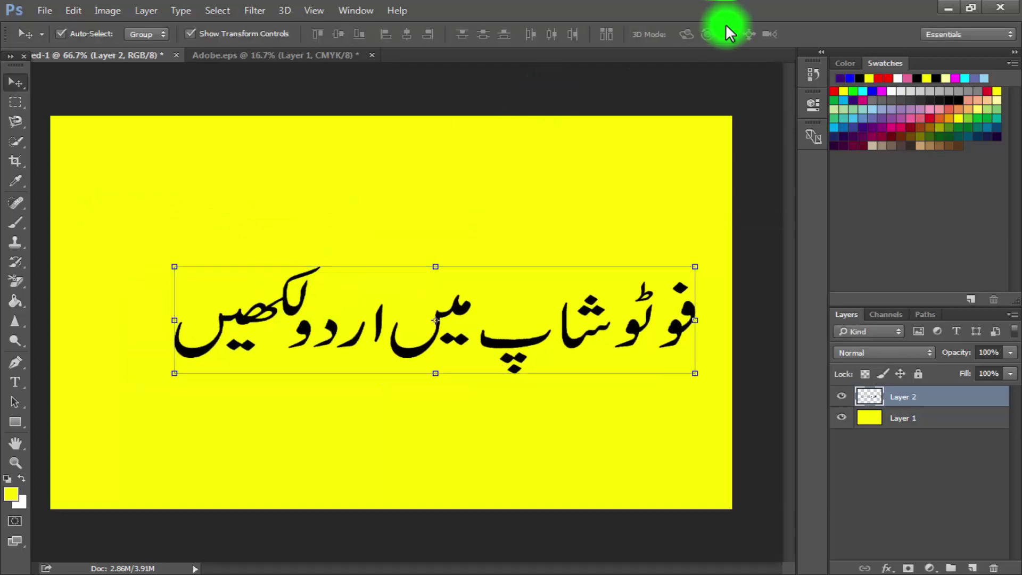
# - In Layer 2's Blending Options, enable two Color Overlays, Satin and Bevel & Emboss
pyautogui.rightClick(868, 409)
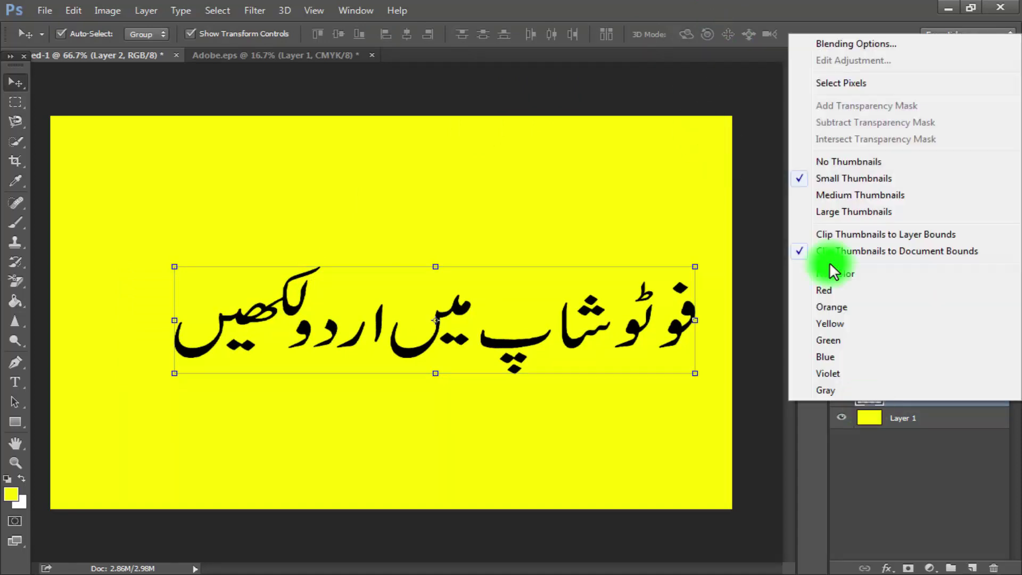
pyautogui.click(829, 46)
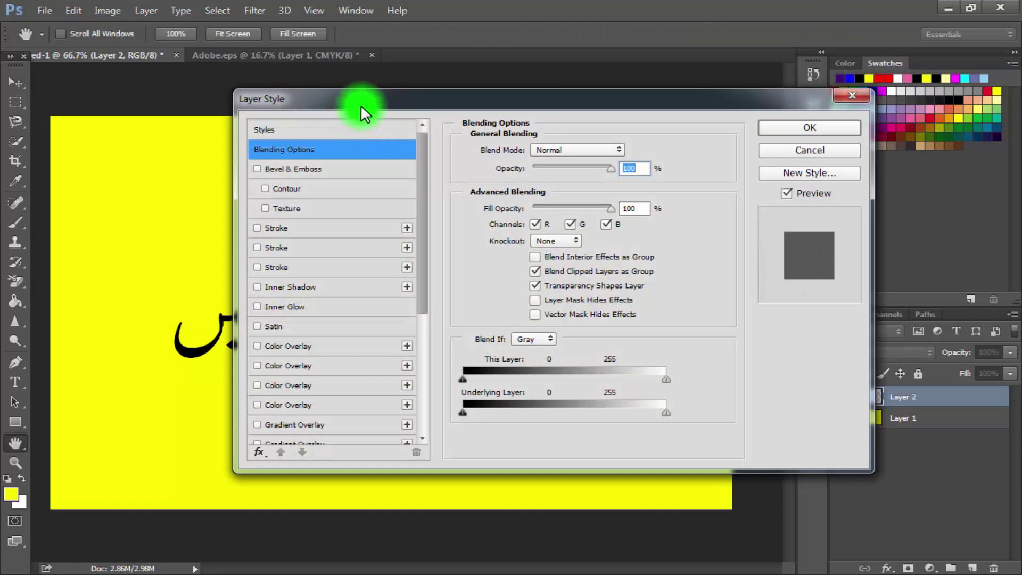
pyautogui.moveTo(360, 105)
pyautogui.mouseDown()
pyautogui.moveTo(751, 55)
pyautogui.moveTo(782, 60)
pyautogui.mouseUp()
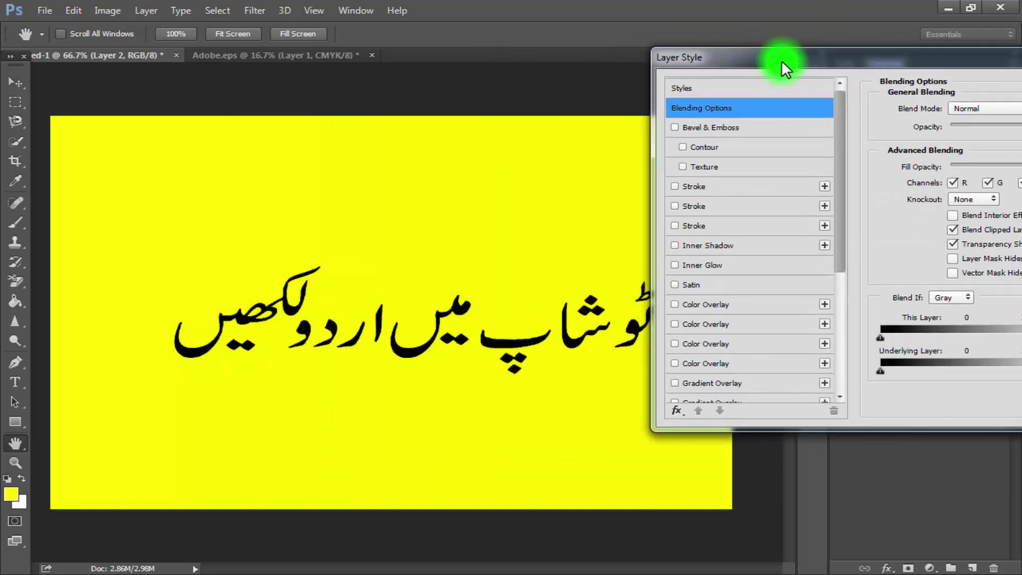
pyautogui.click(673, 305)
pyautogui.click(672, 321)
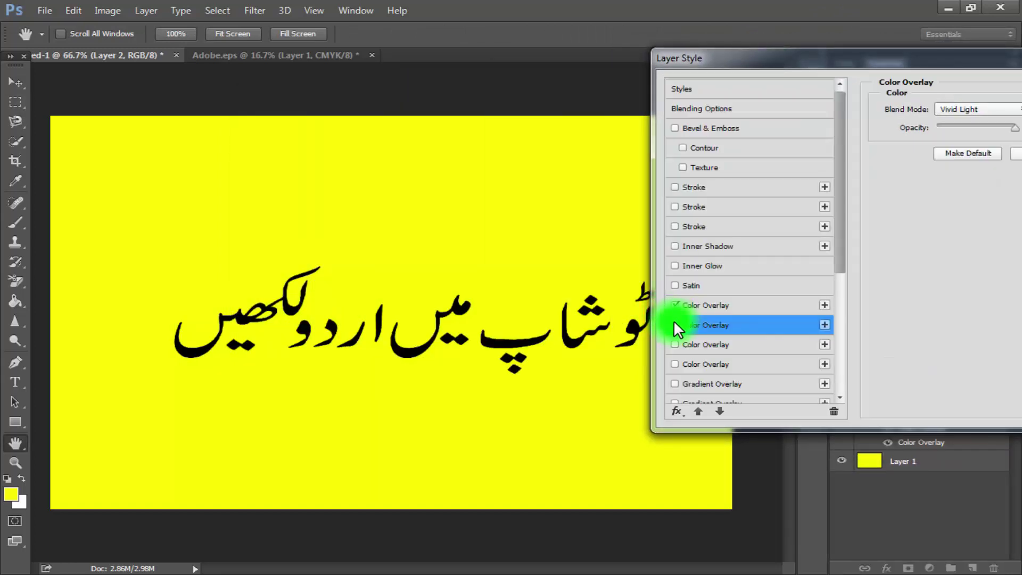
pyautogui.click(672, 288)
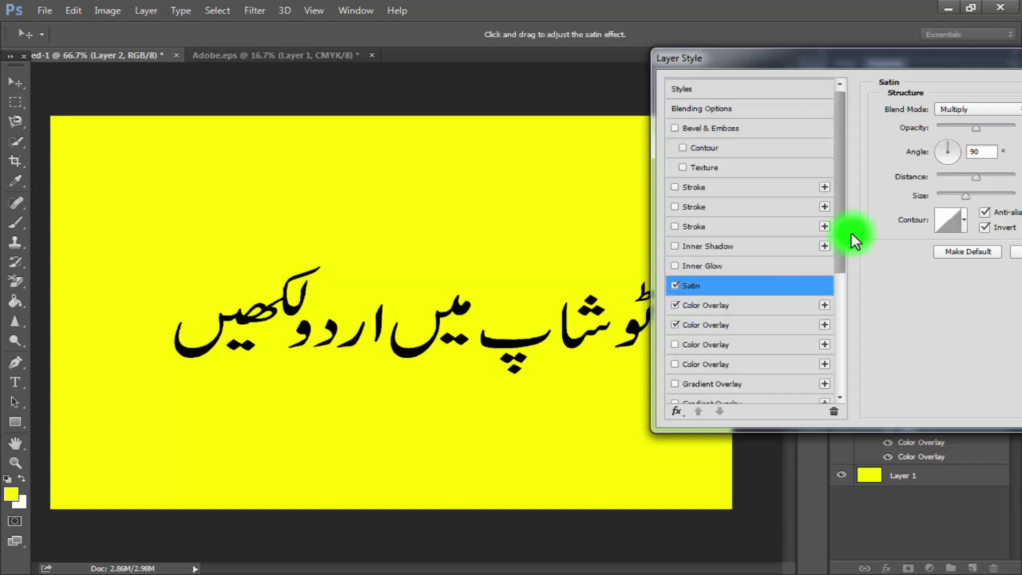
pyautogui.click(674, 128)
# - Add an Outer Glow and five Drop Shadows, one with Lighten blending, and apply the styles
pyautogui.moveTo(837, 170); pyautogui.dragTo(855, 278)
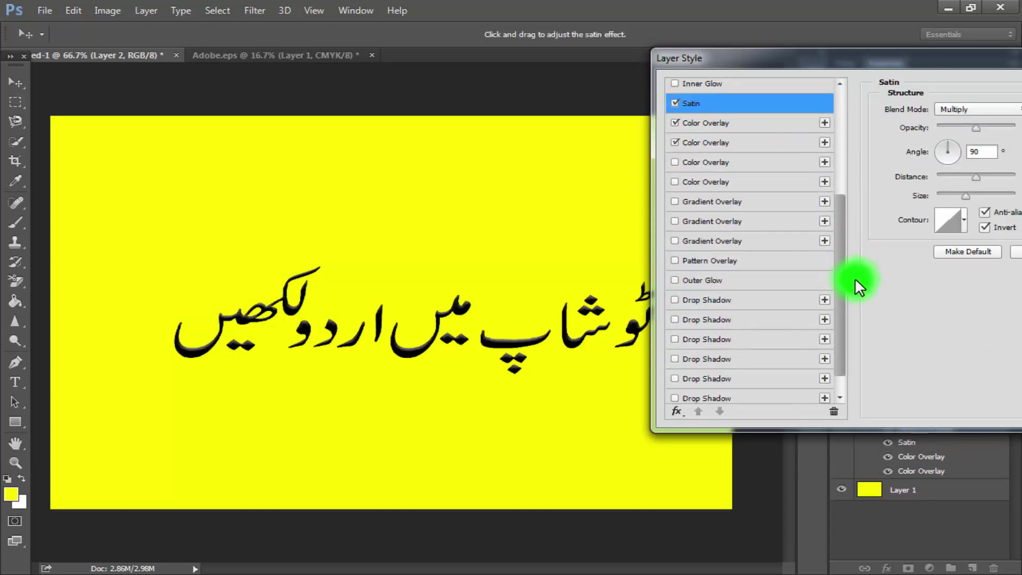
pyautogui.click(674, 318)
pyautogui.click(673, 298)
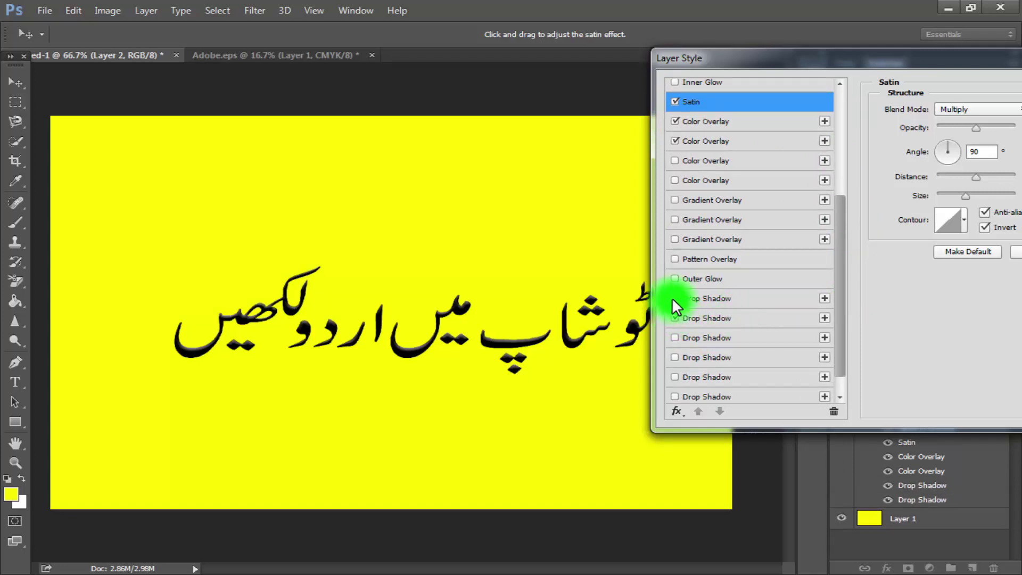
pyautogui.click(673, 278)
pyautogui.click(675, 356)
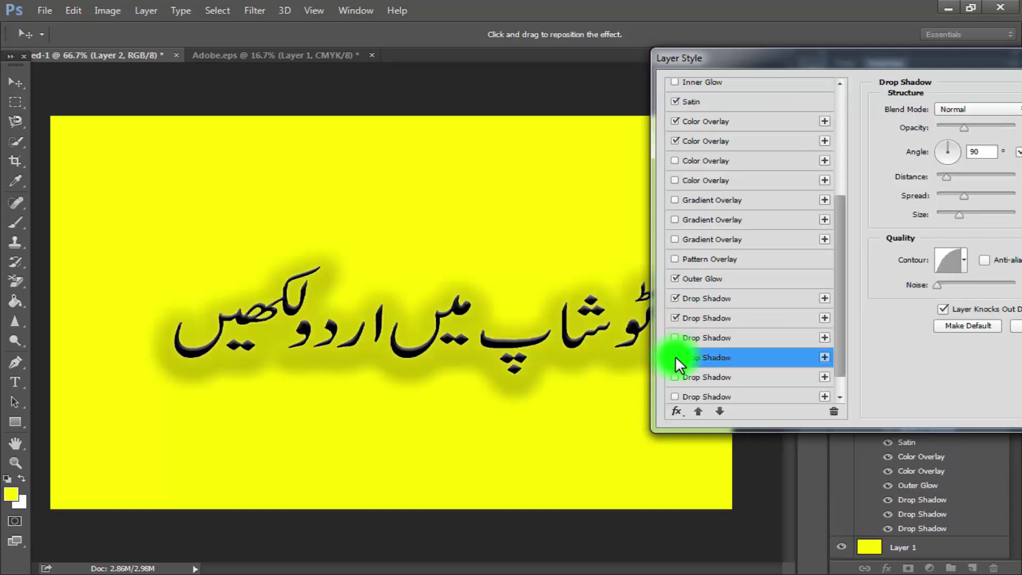
pyautogui.click(675, 371)
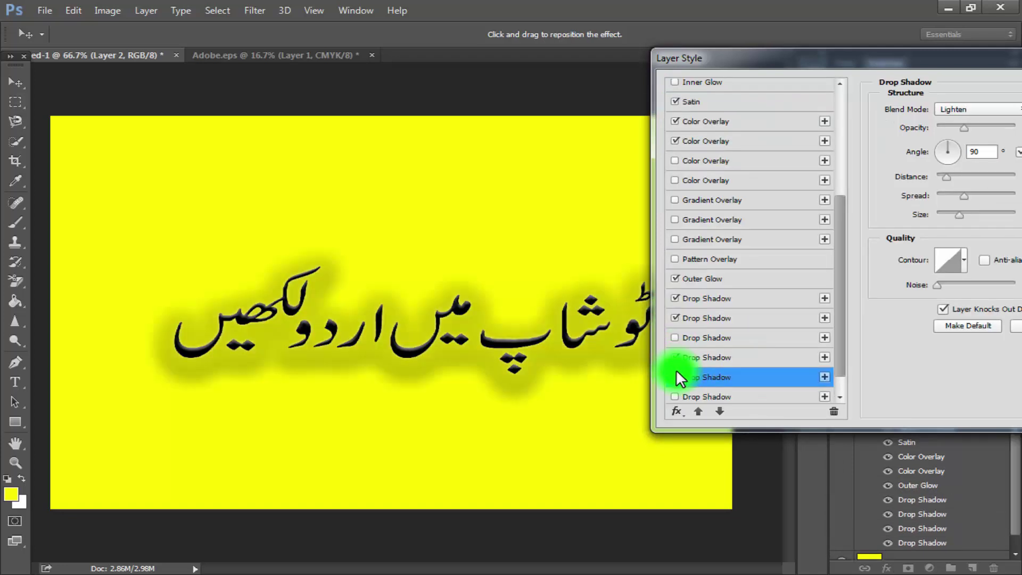
pyautogui.click(675, 396)
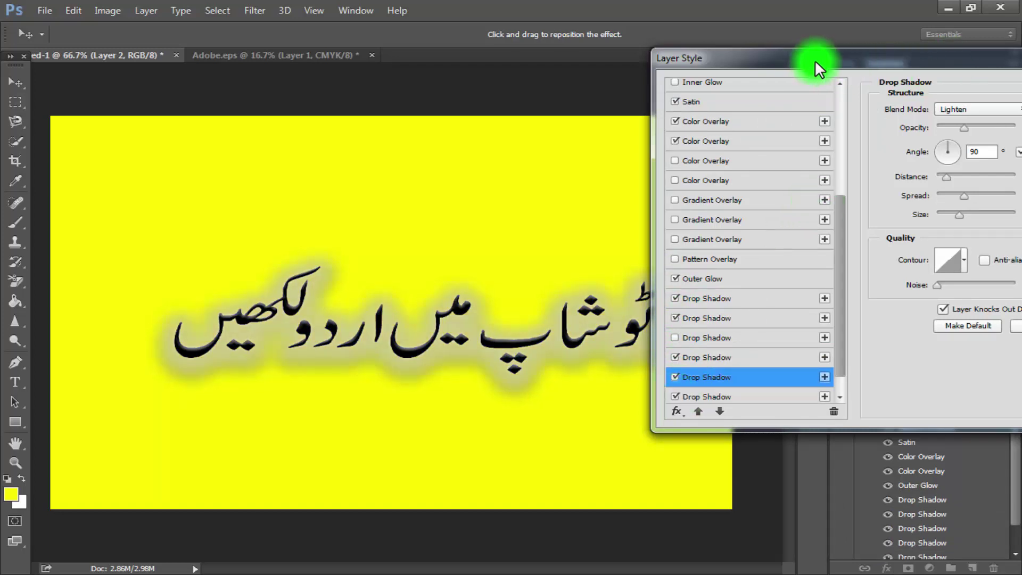
pyautogui.moveTo(815, 60); pyautogui.dragTo(529, 120)
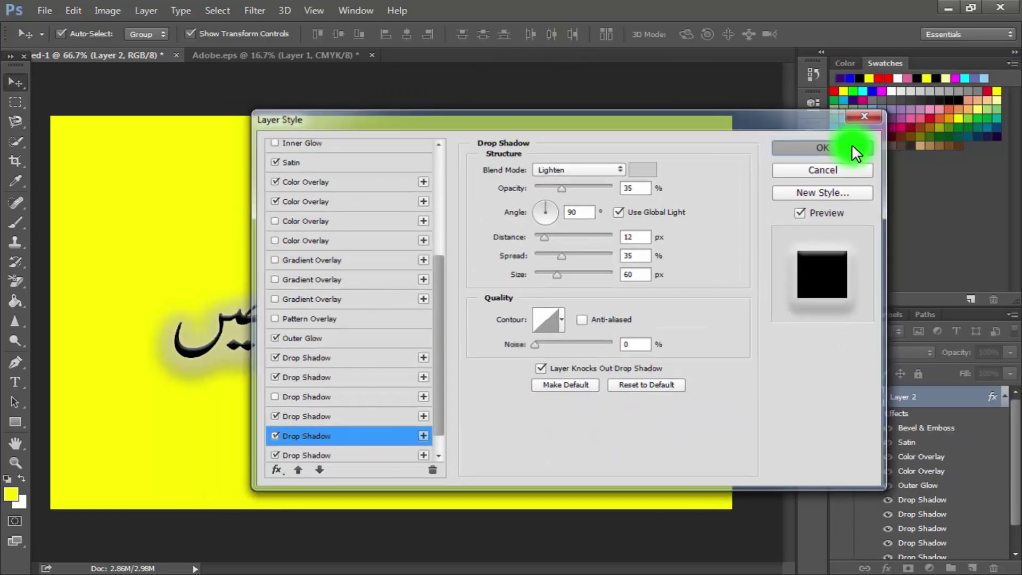
pyautogui.click(851, 145)
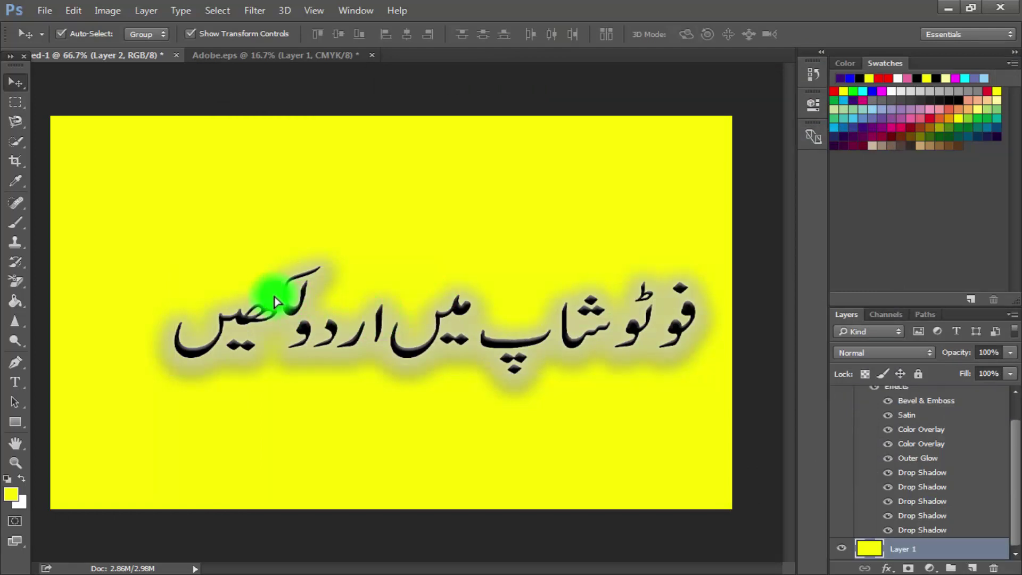
# - Nudge the styled headline back to centre and drag yellow Layer 1 back over the canvas
pyautogui.moveTo(269, 289)
pyautogui.mouseDown()
pyautogui.moveTo(235, 269)
pyautogui.moveTo(347, 321)
pyautogui.mouseUp()
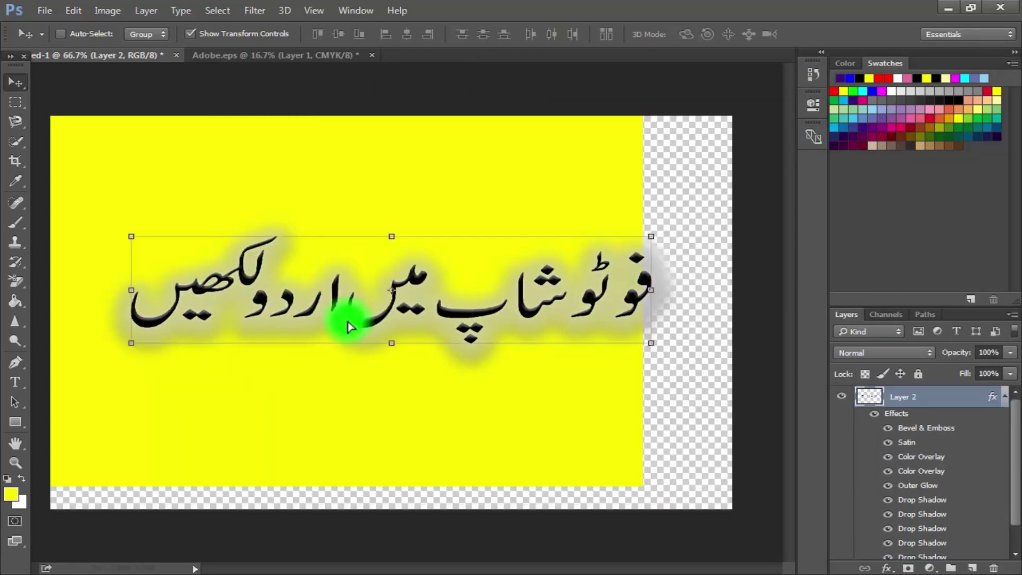
pyautogui.hotkey('shift', 'Right')
pyautogui.hotkey('shift', 'Right')
pyautogui.hotkey('shift', 'Right')
pyautogui.hotkey('shift', 'Right')
pyautogui.hotkey('shift', 'Right')
pyautogui.hotkey('shift', 'Right')
pyautogui.hotkey('shift', 'Down')
pyautogui.hotkey('shift', 'Down')
pyautogui.hotkey('shift', 'Down')
pyautogui.hotkey('shift', 'Right')
pyautogui.hotkey('shift', 'Right')
pyautogui.hotkey('shift', 'Right')
pyautogui.hotkey('shift', 'Down')
pyautogui.hotkey('shift', 'Down')
pyautogui.hotkey('shift', 'Down')
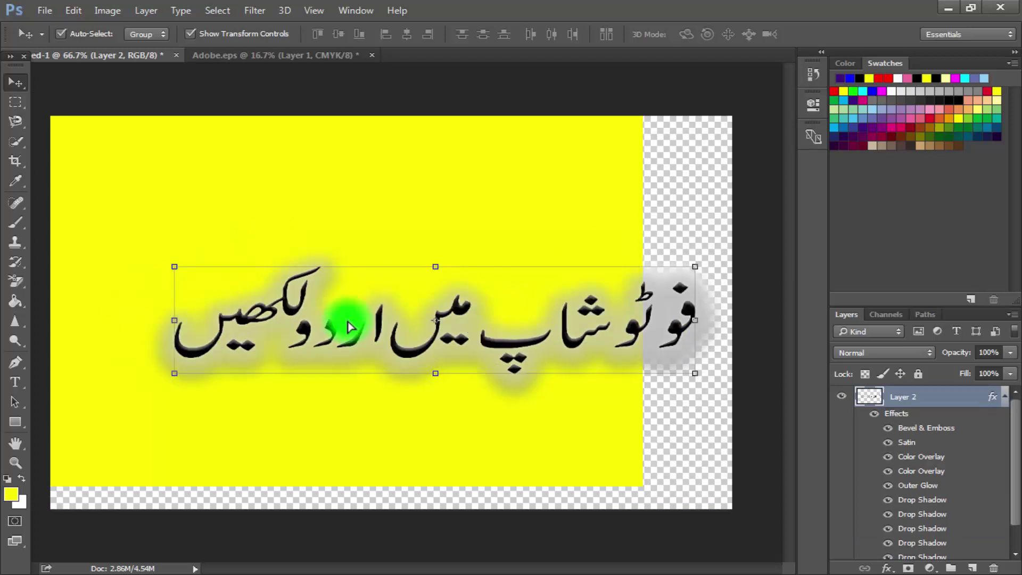
pyautogui.moveTo(445, 416)
pyautogui.mouseDown()
pyautogui.moveTo(602, 442)
pyautogui.moveTo(561, 456)
pyautogui.moveTo(539, 437)
pyautogui.mouseUp()
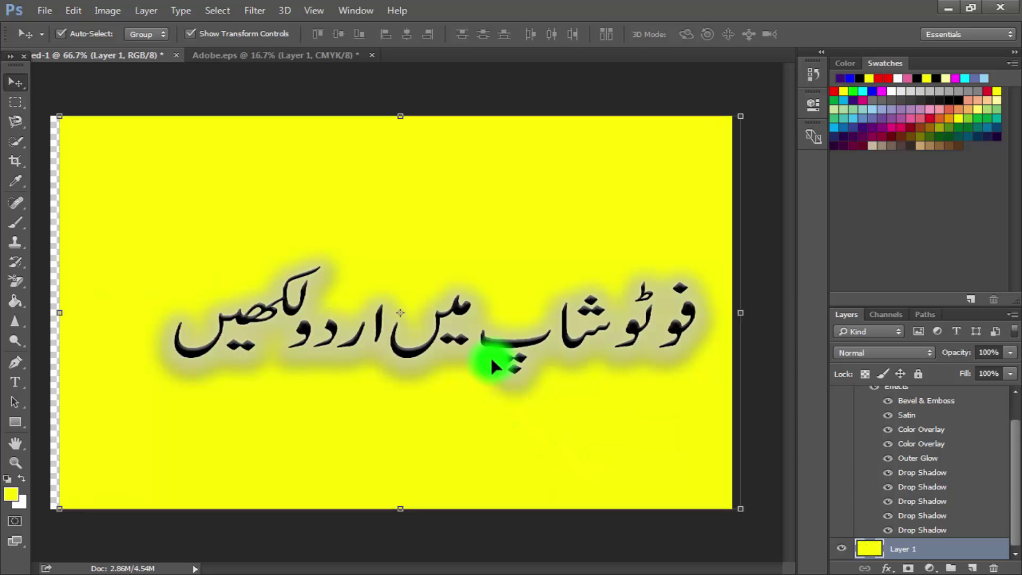